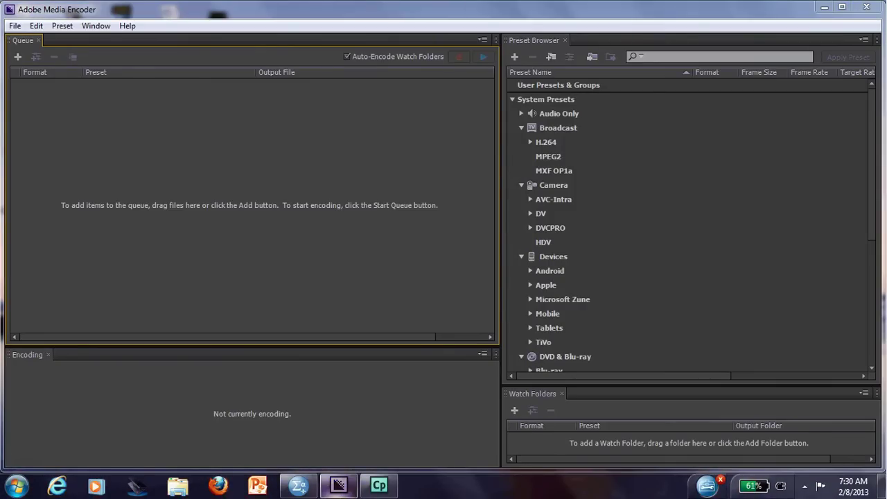
Step: Switch from Adobe Media Encoder to the SPSS Data Editor showing Lesson 26 Data File 1
key(alt+Tab)
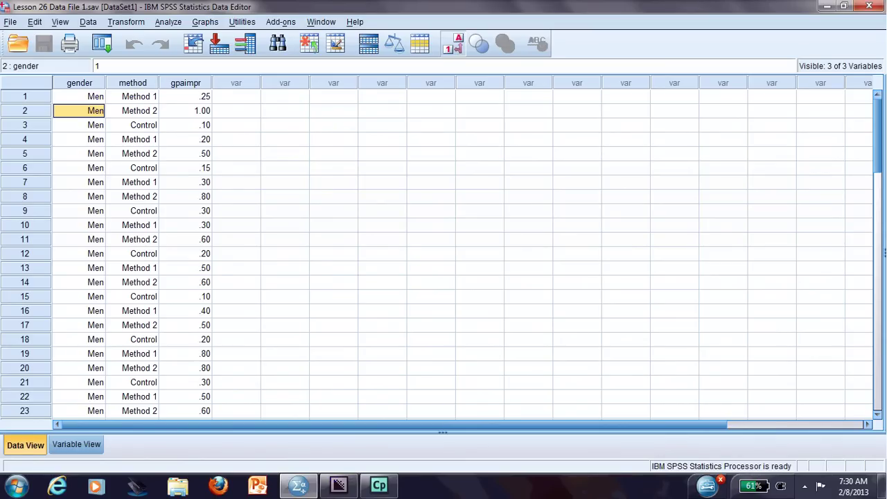
Step: Open the Univariate dialog from Analyze > General Linear Model > Univariate
key(alt+a)
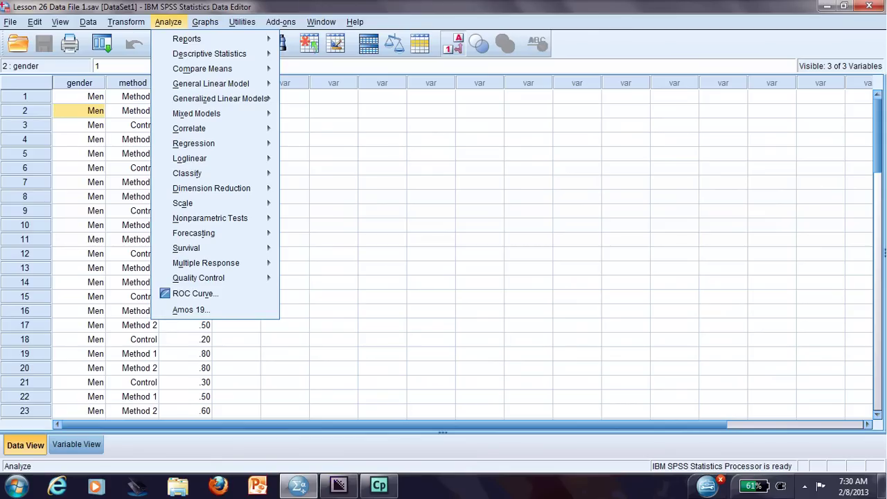
key(Escape)
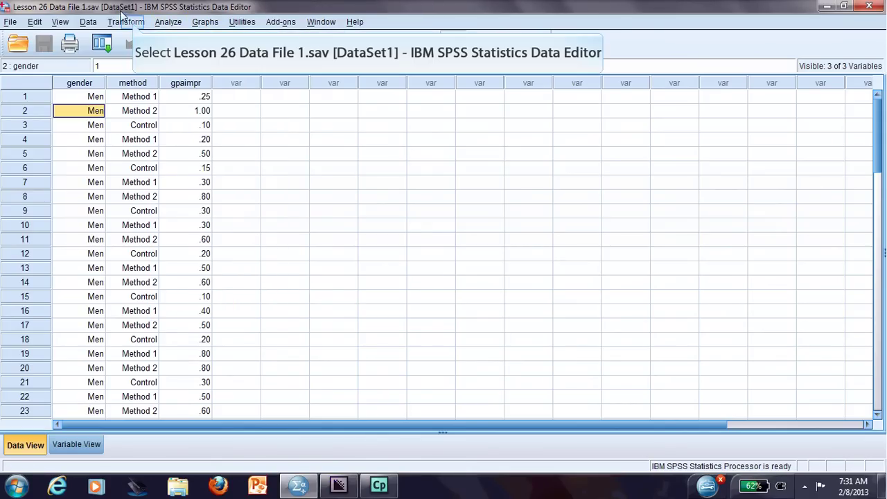
click(132, 21)
mouse_move(178, 29)
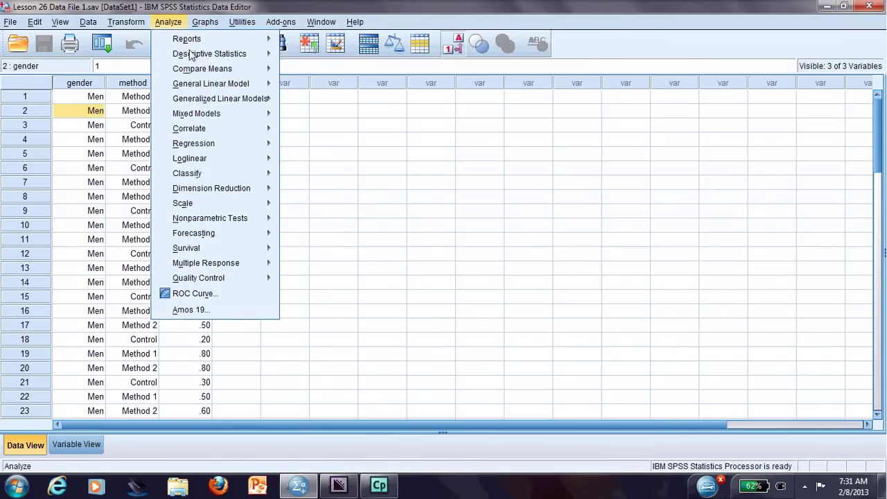
mouse_move(194, 87)
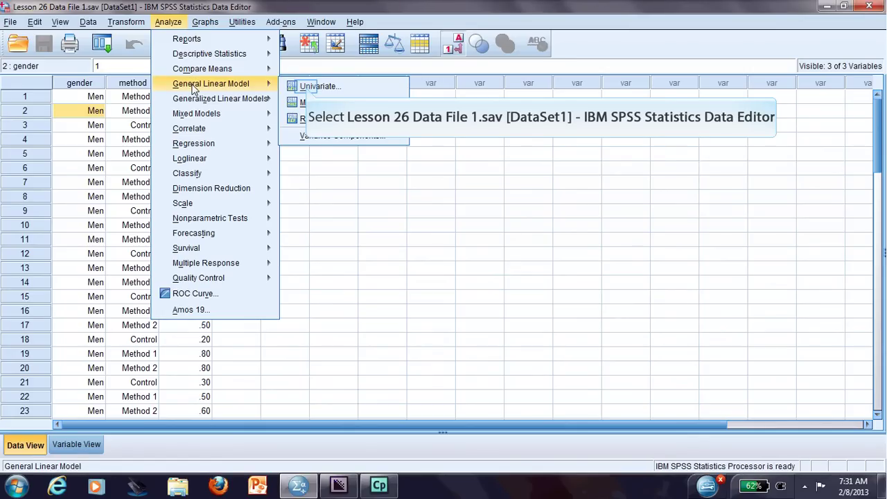
click(308, 89)
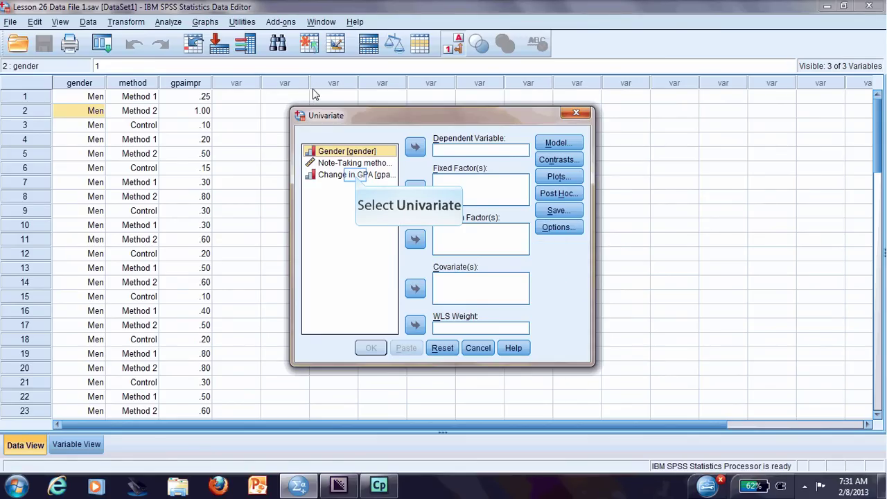
Step: Make Change in GPA the dependent variable, with Gender and Note-Taking methods as fixed factors
click(356, 176)
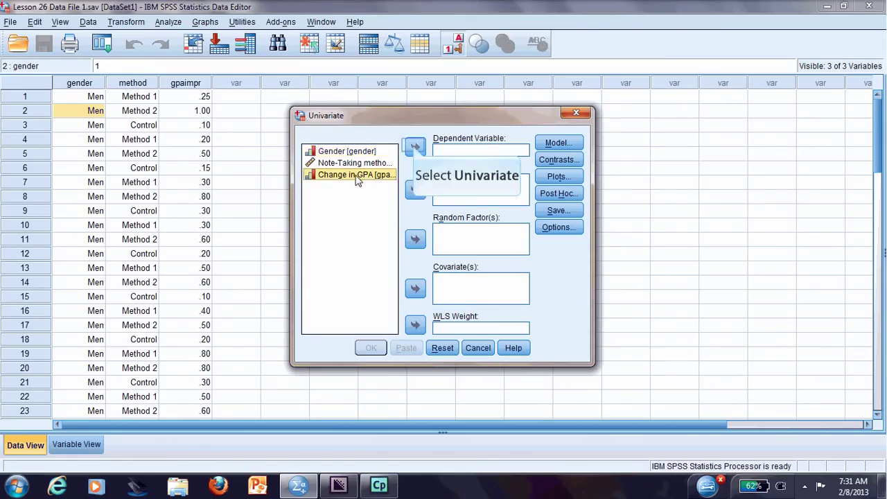
click(415, 147)
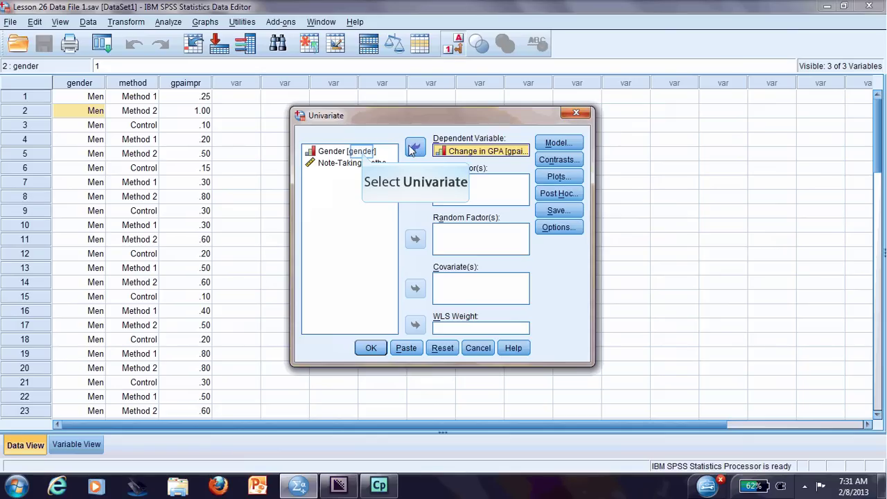
click(363, 155)
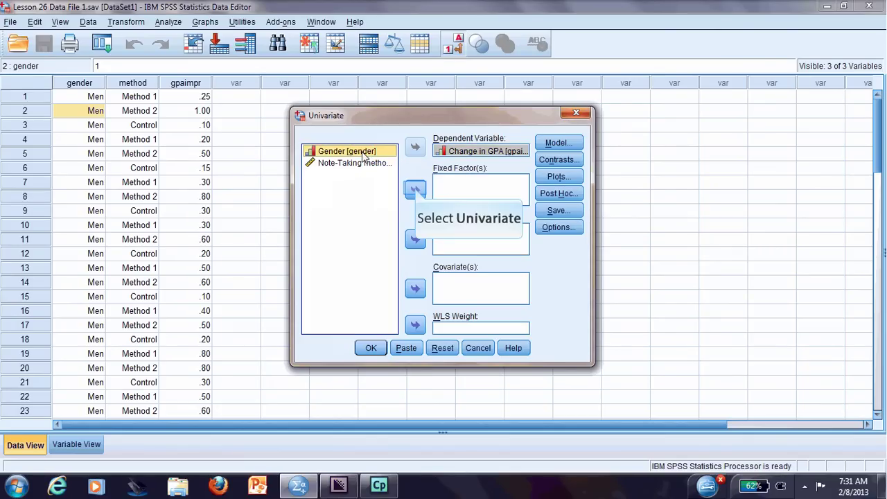
click(415, 190)
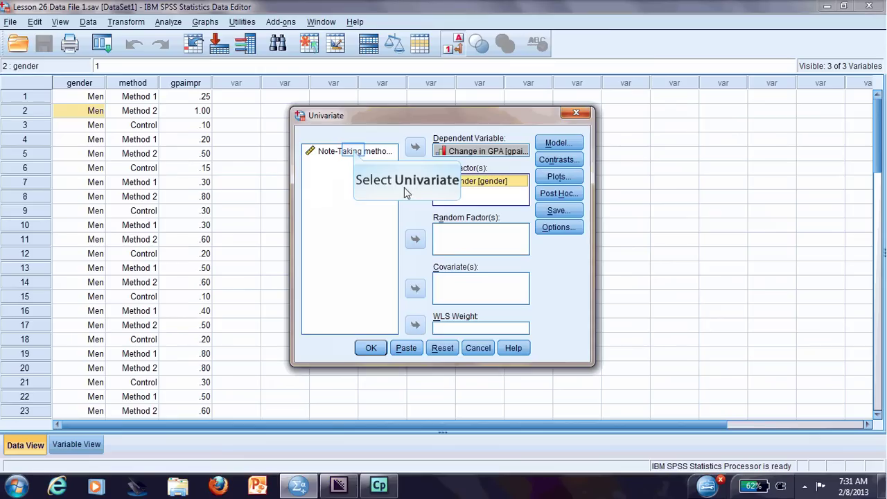
click(355, 154)
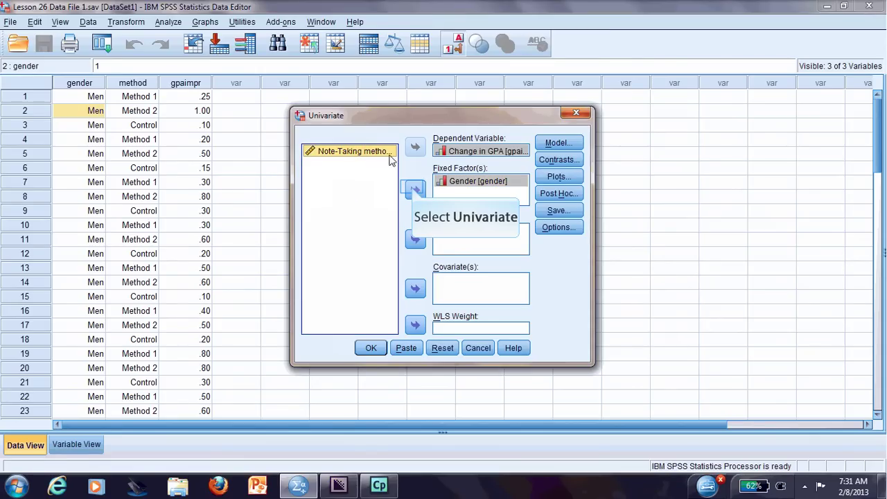
click(415, 190)
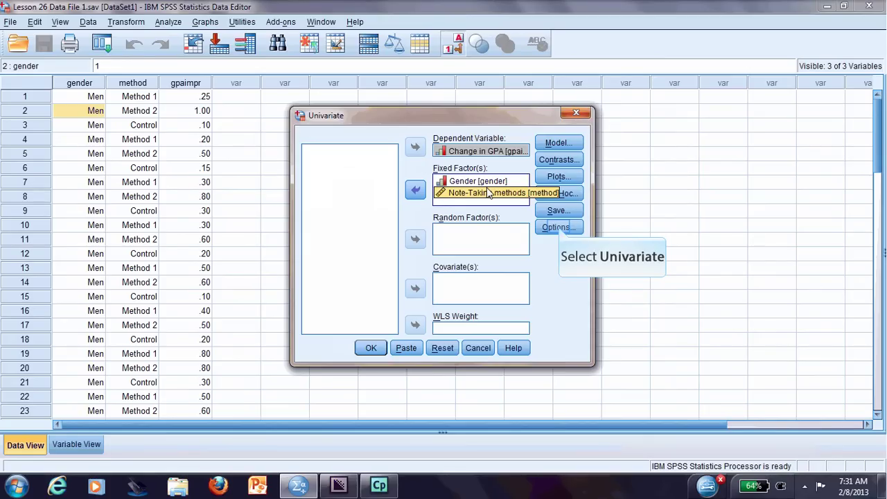
Step: Request estimated marginal means for gender, method and gender*method, comparing main effects
click(558, 227)
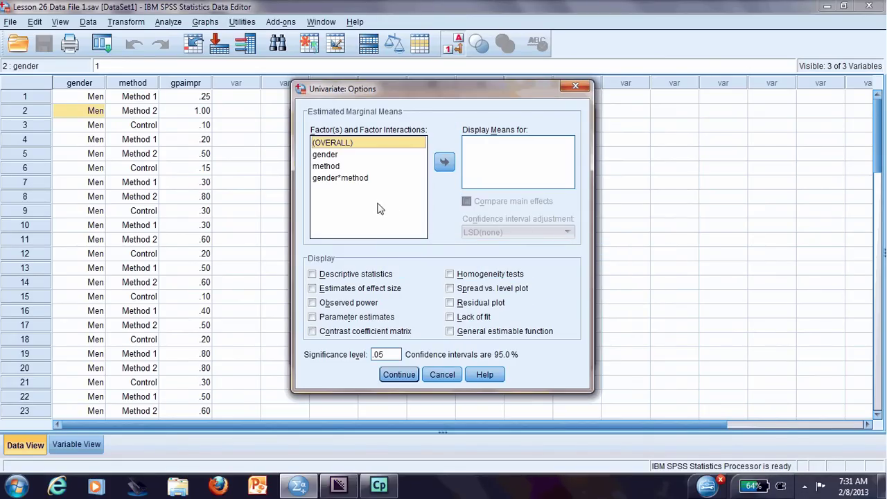
click(340, 156)
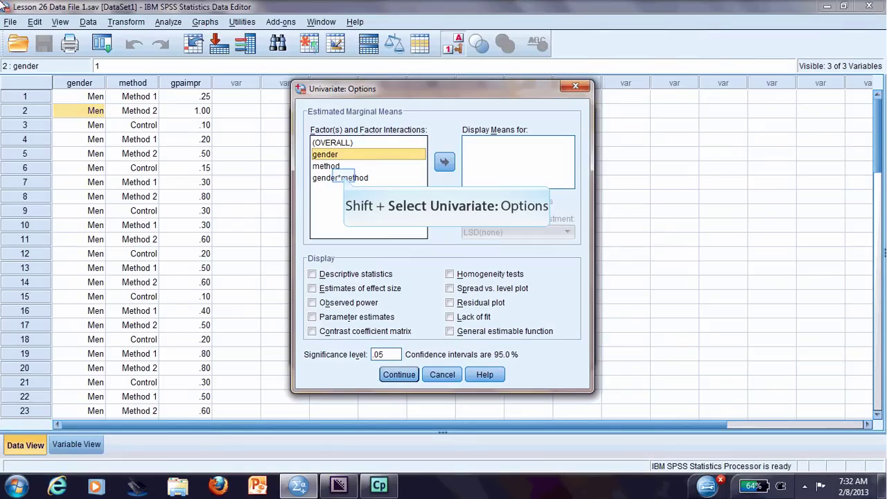
shift+click(344, 179)
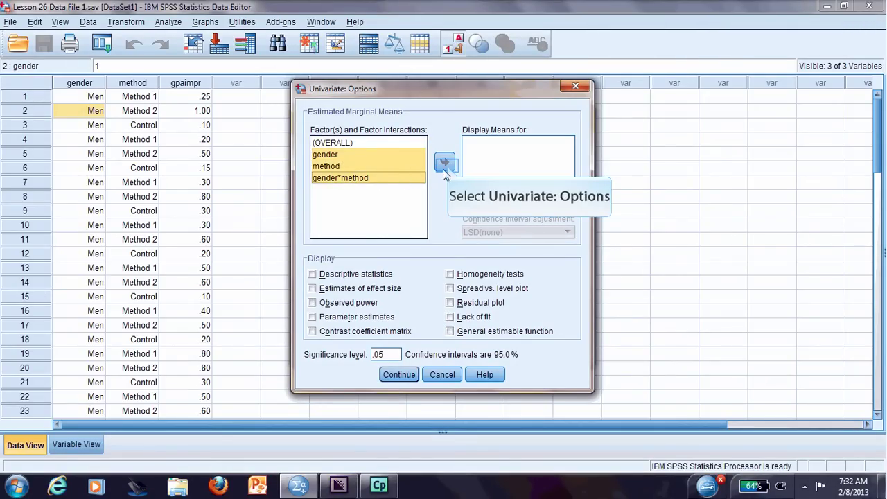
click(446, 169)
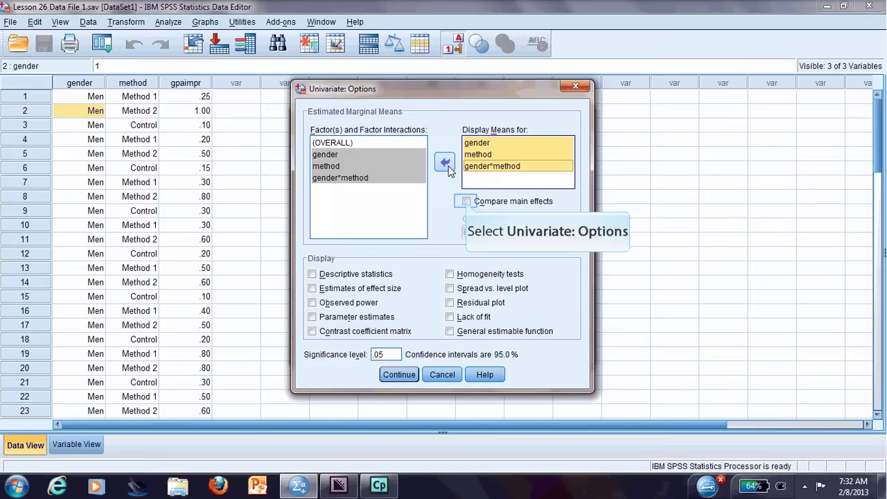
click(466, 201)
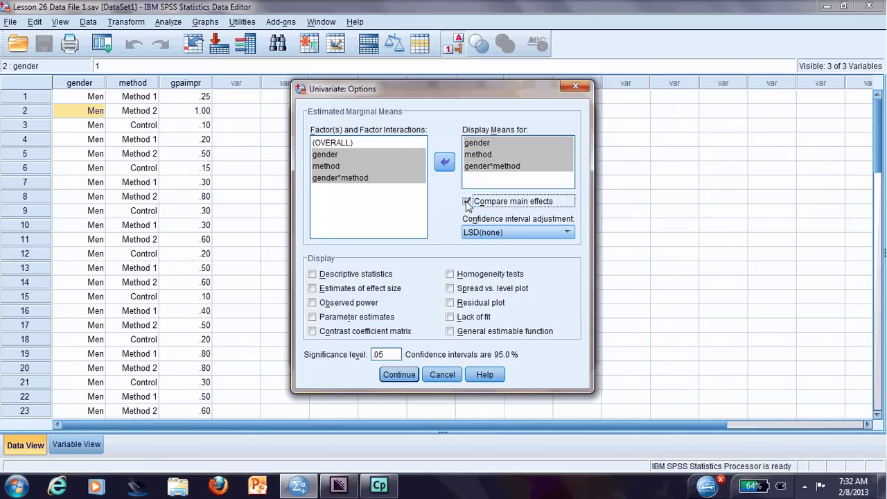
click(483, 167)
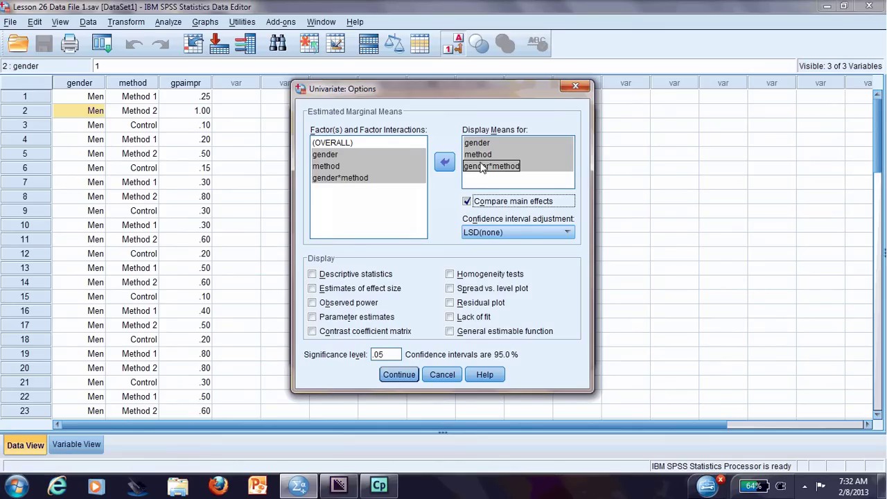
click(483, 155)
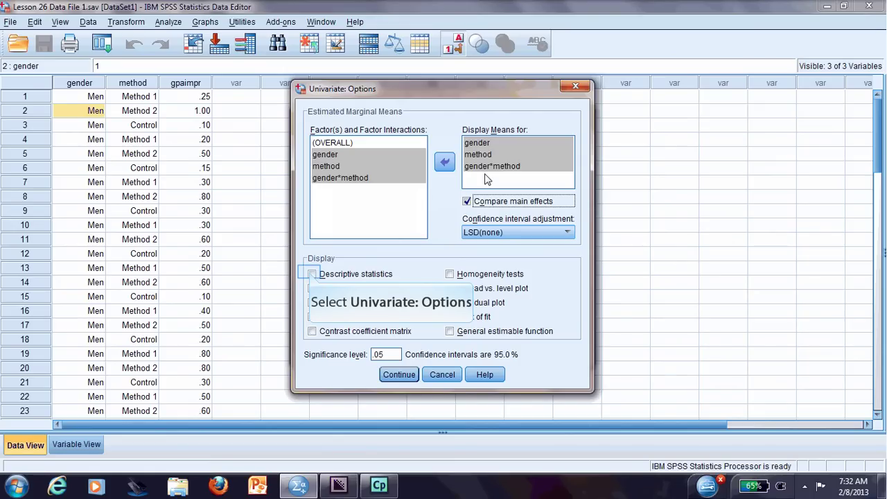
Step: Add descriptive statistics, effect size estimates and homogeneity tests to the output options
click(312, 274)
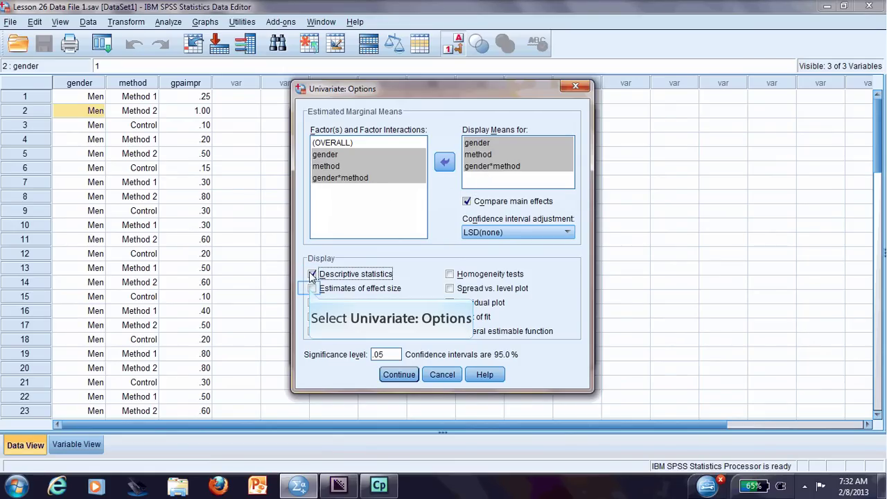
click(312, 288)
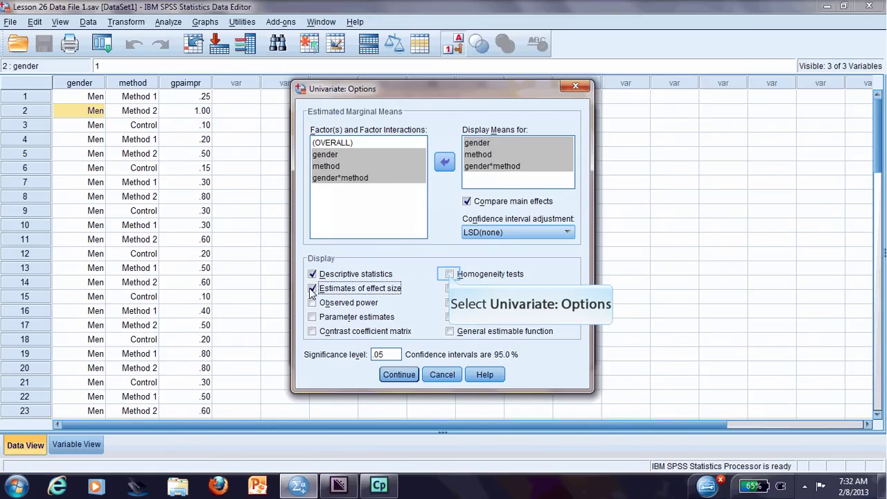
click(450, 274)
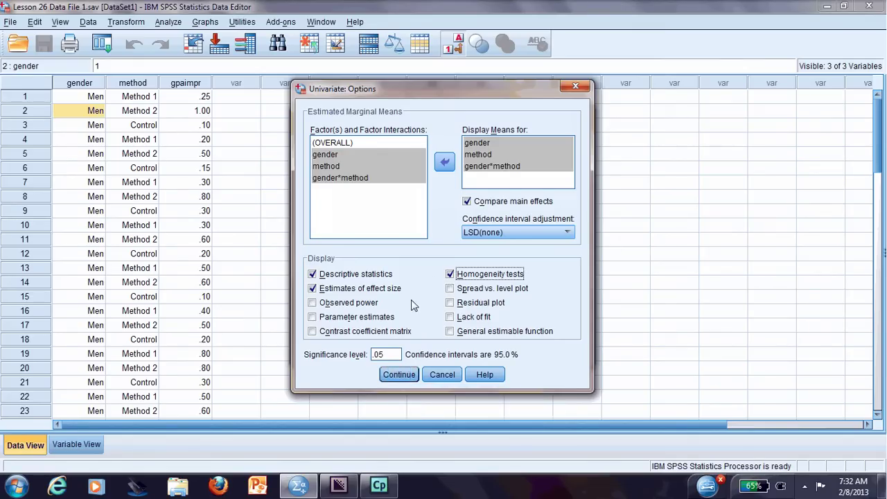
click(399, 375)
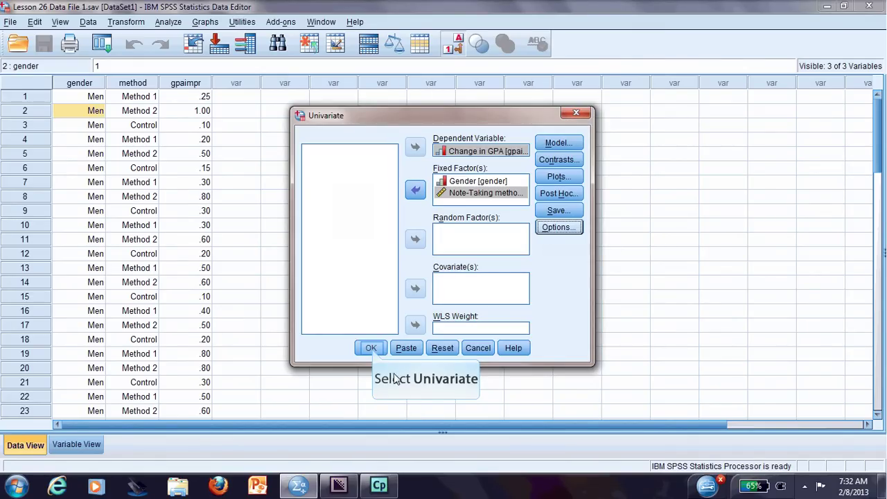
Step: Run the two-way ANOVA and scroll to Levene's test and Tests of Between-Subjects Effects
click(371, 348)
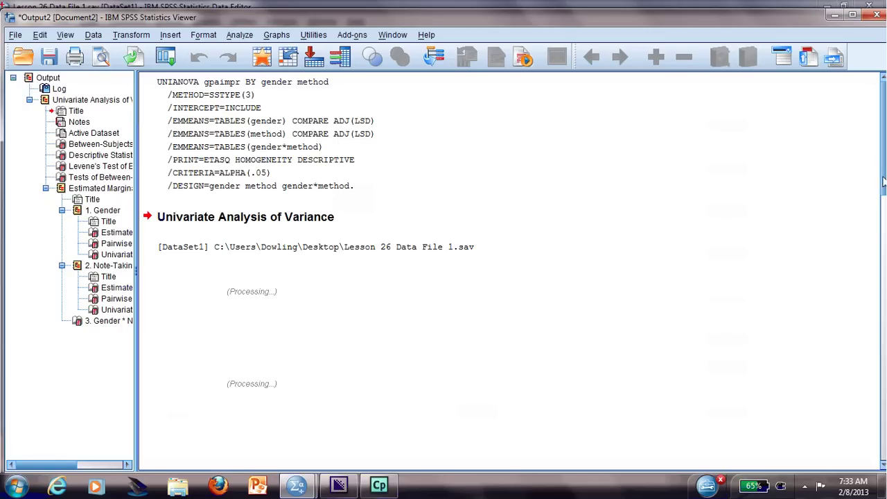
drag(883, 164, 883, 205)
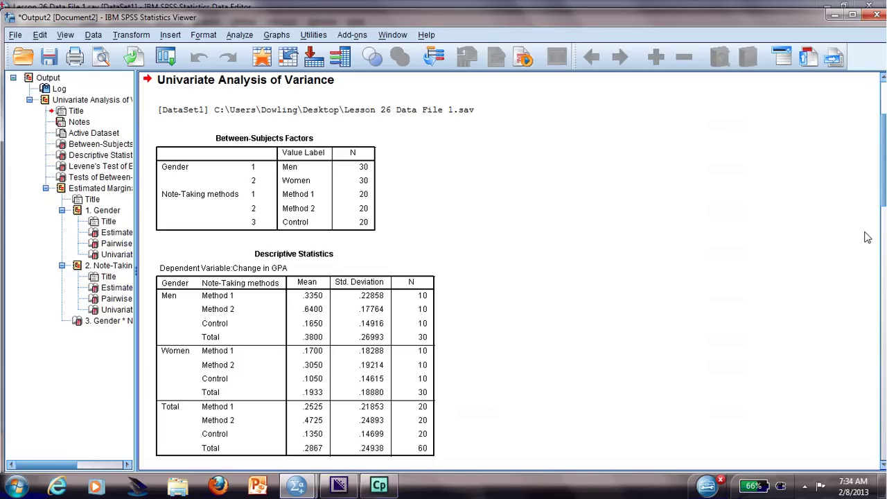
drag(877, 165, 877, 166)
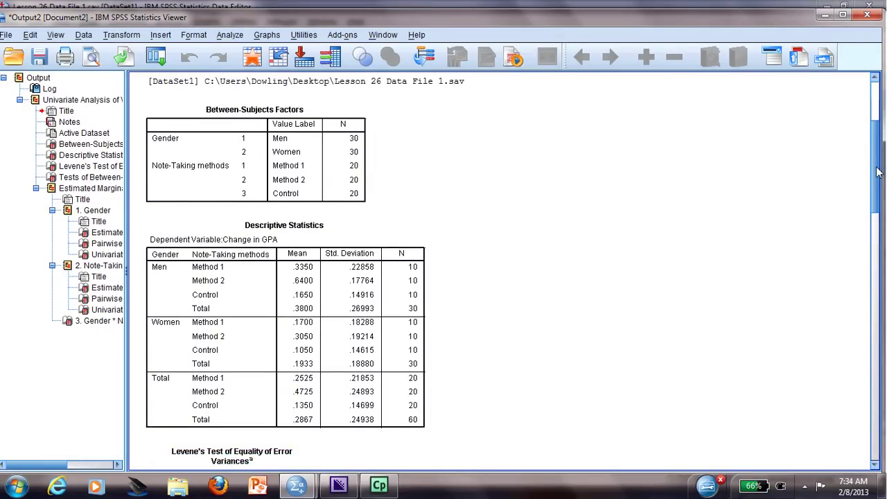
drag(876, 172, 883, 257)
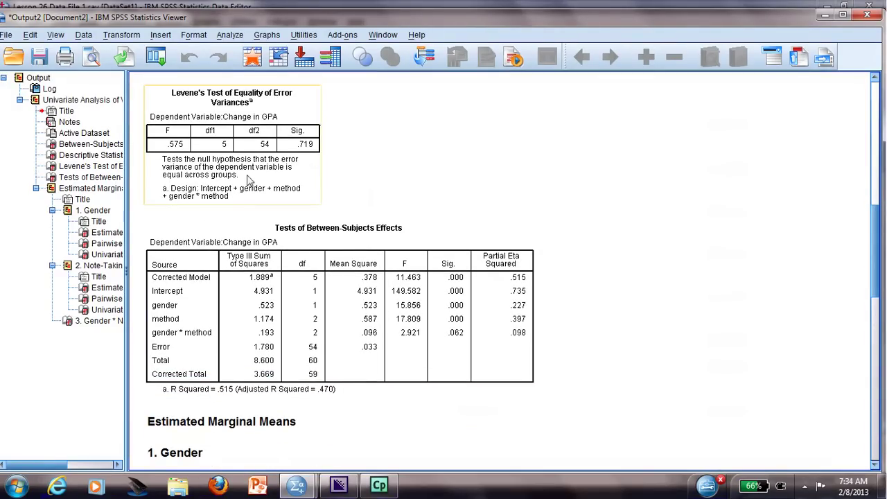
click(189, 291)
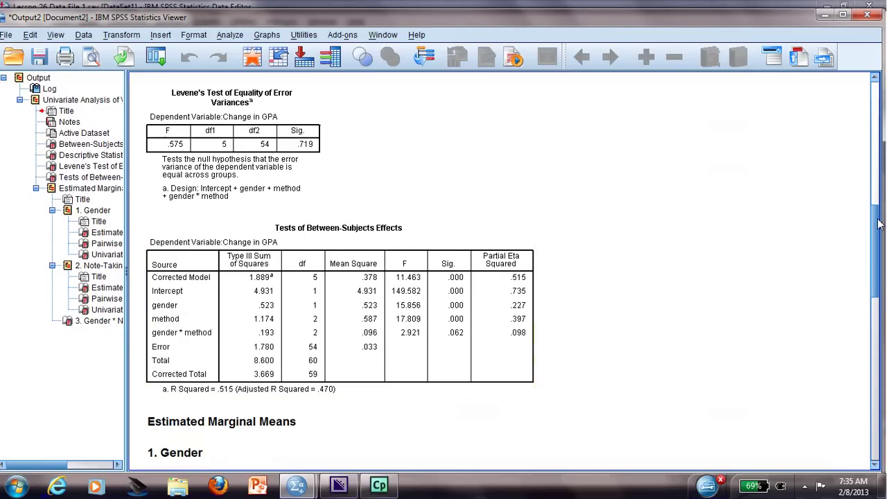
Step: Scroll past the Gender estimates to the Note-Taking methods estimates and pairwise comparisons
drag(878, 223, 881, 267)
click(224, 277)
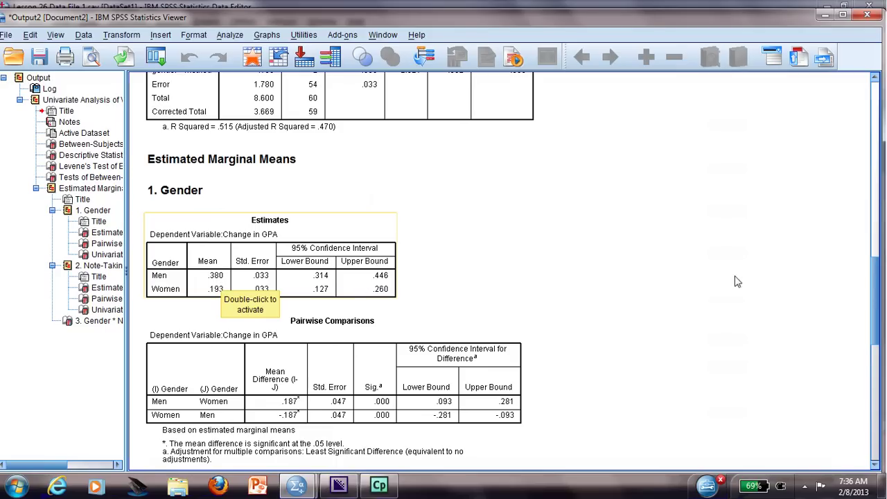
drag(879, 270, 881, 340)
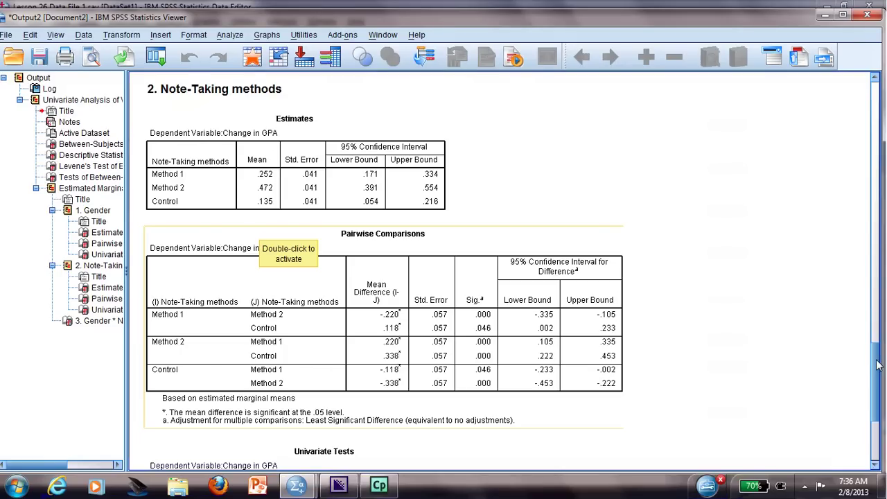
Step: Scroll back up and open the Tests of Between-Subjects Effects table in the pivot table editor
drag(877, 365, 883, 226)
double_click(350, 238)
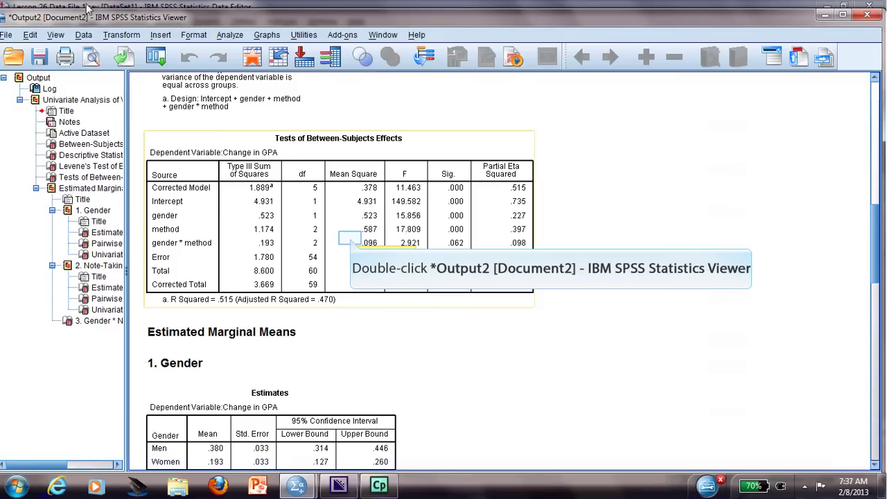
double_click(350, 243)
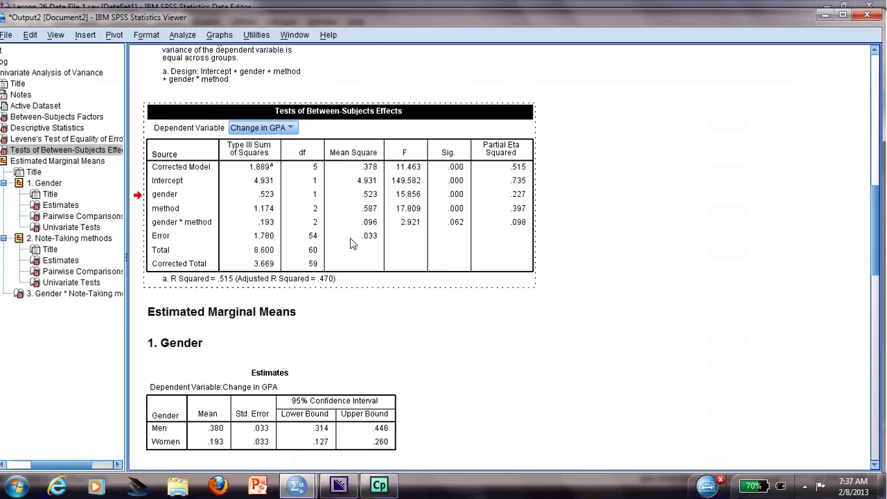
right_click(350, 243)
right_click(352, 243)
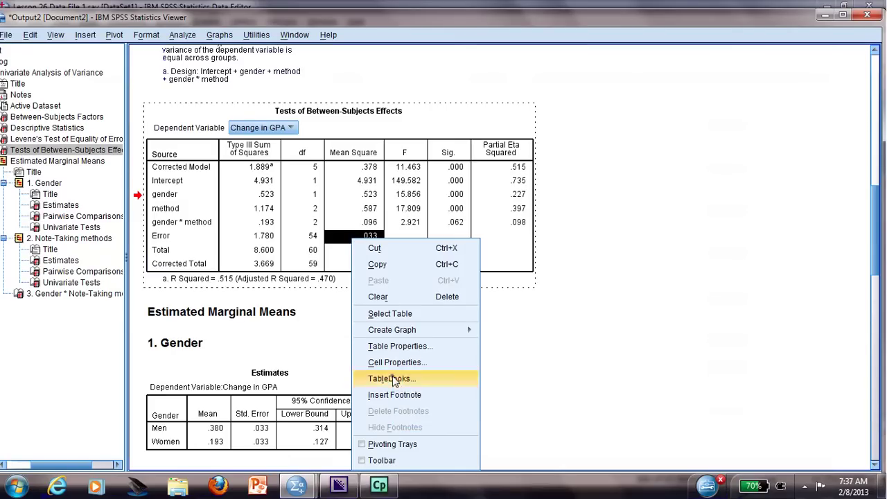
Step: Select the Academic table look and start editing its properties
click(392, 380)
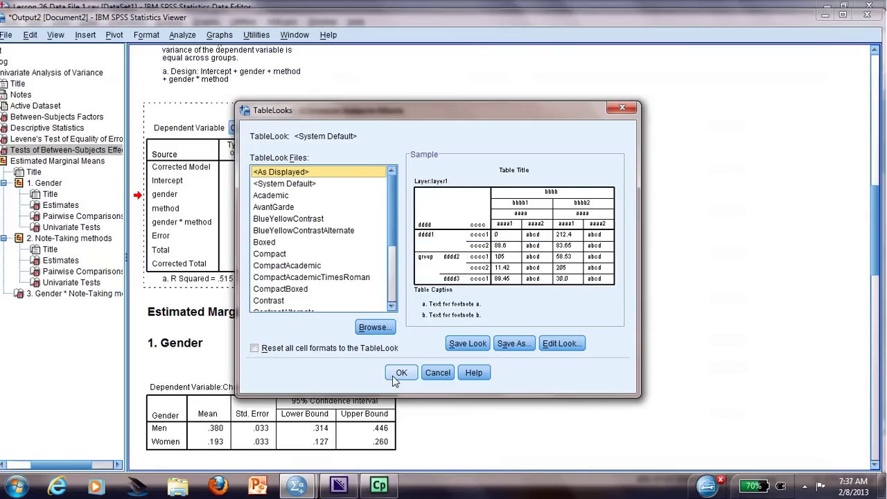
click(273, 199)
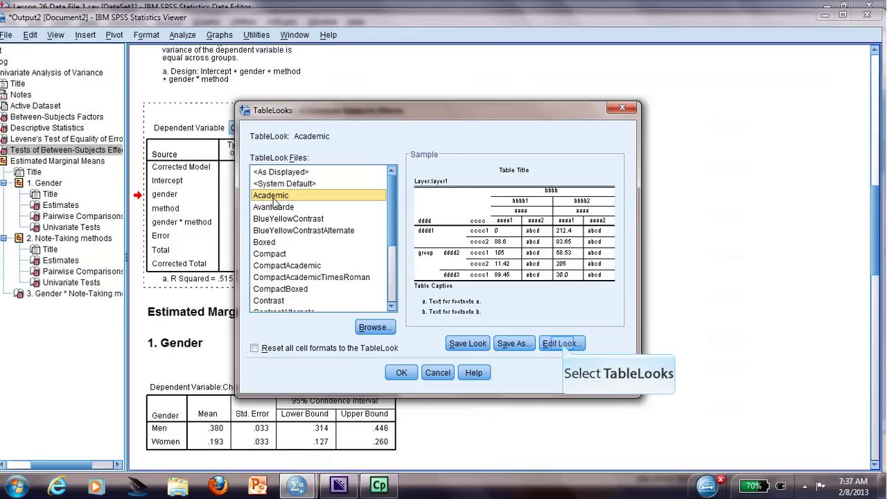
click(562, 343)
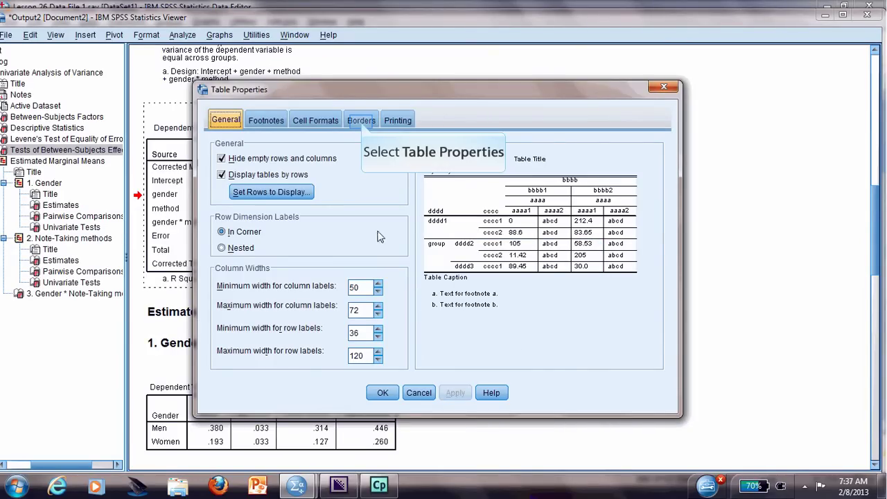
Step: Give the top and bottom inner frame borders a thin line style
click(361, 121)
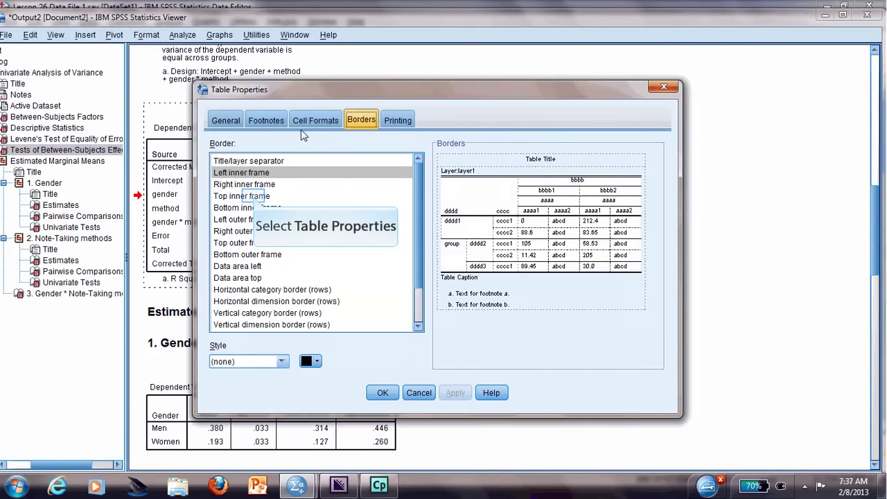
click(257, 197)
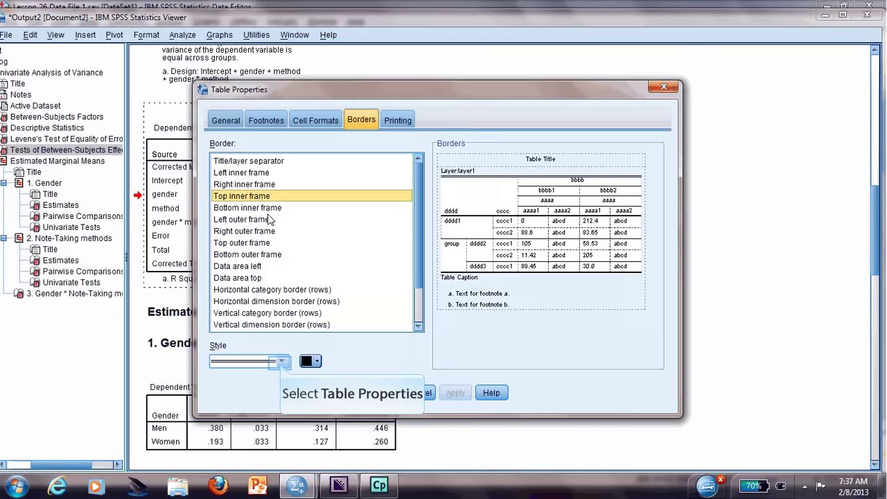
click(280, 363)
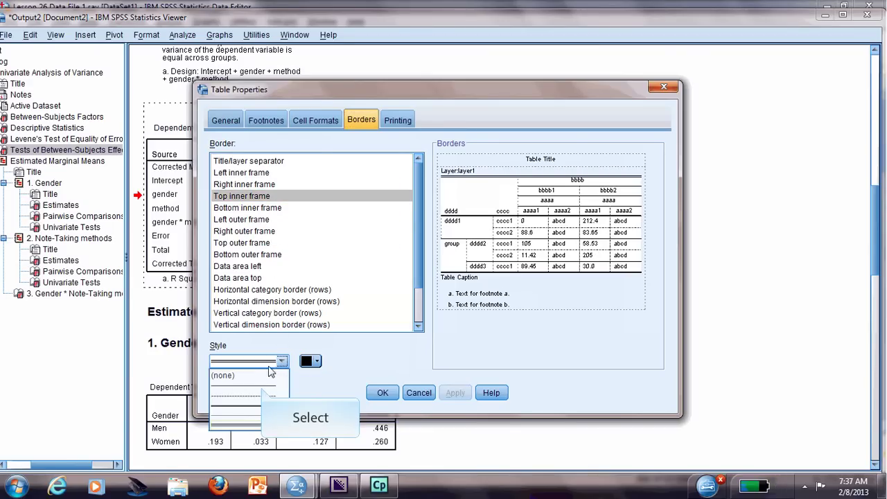
click(261, 387)
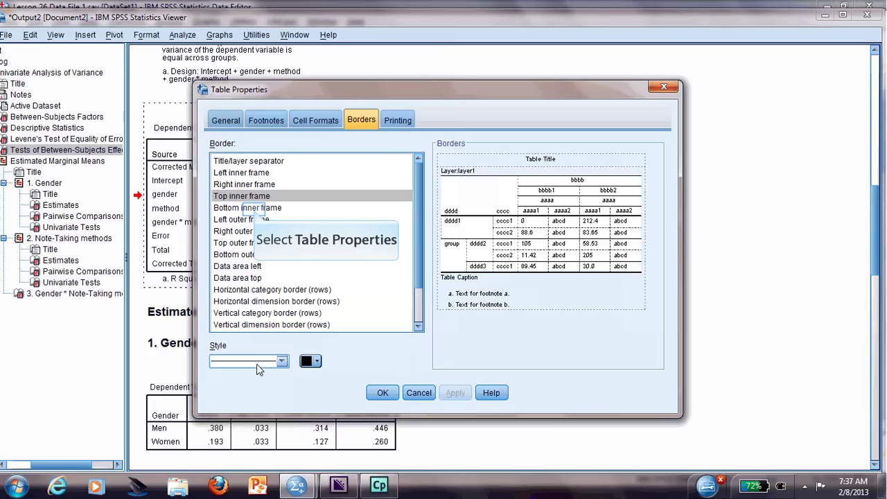
click(255, 210)
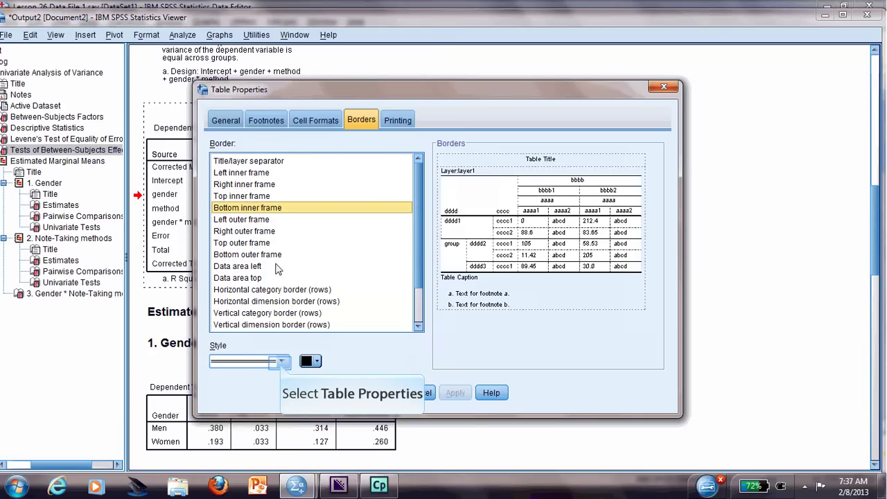
click(280, 363)
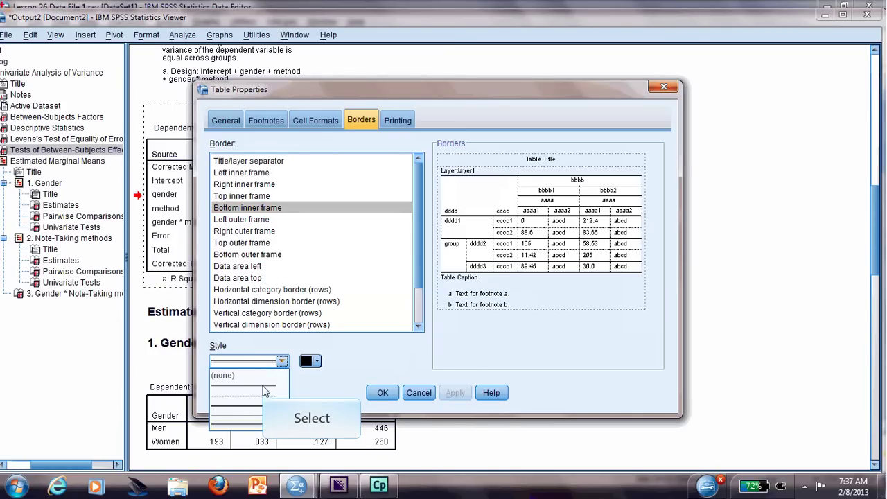
click(263, 388)
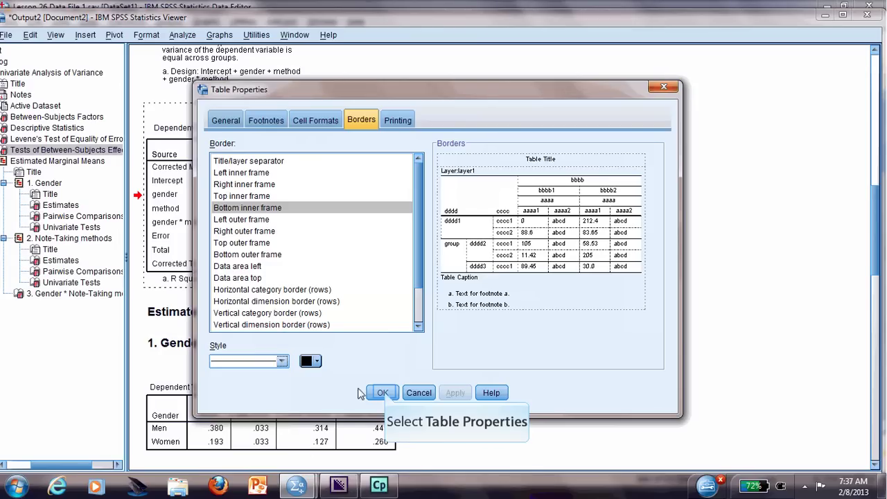
click(385, 392)
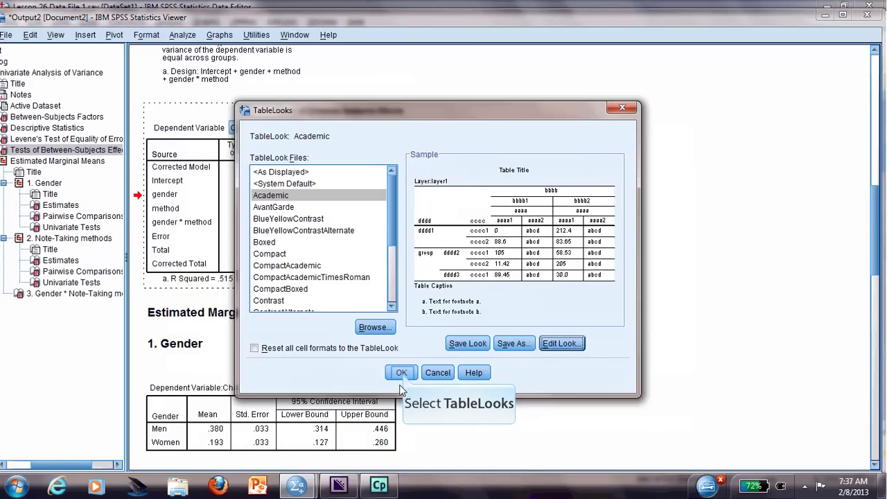
Step: Apply the Academic look, then rename the Sig. column heading to 'p'
click(402, 374)
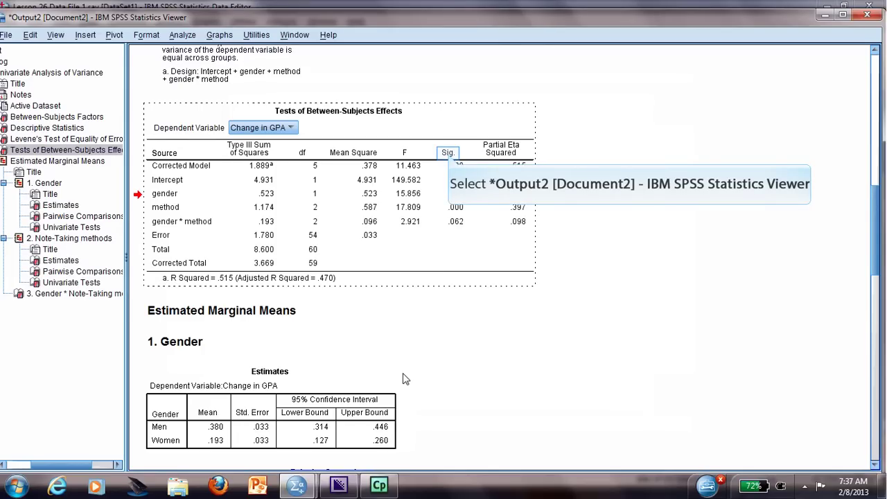
double_click(449, 154)
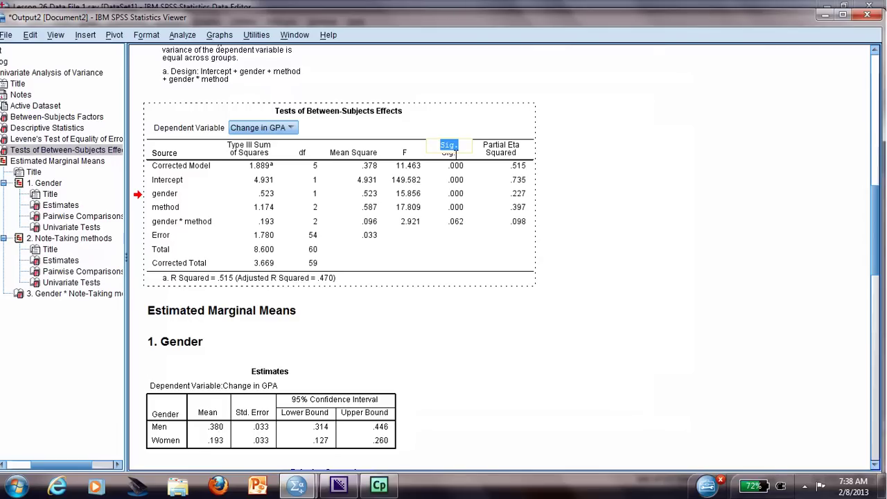
key(BackSpace)
text(p)
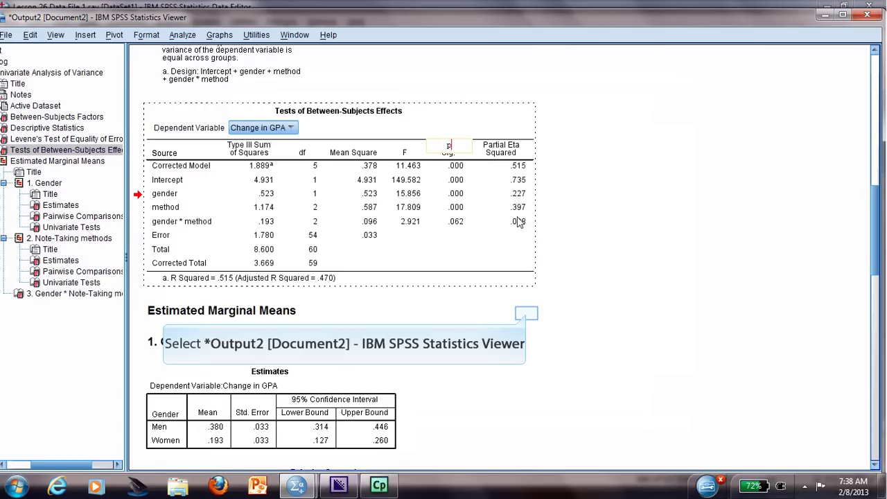
click(527, 316)
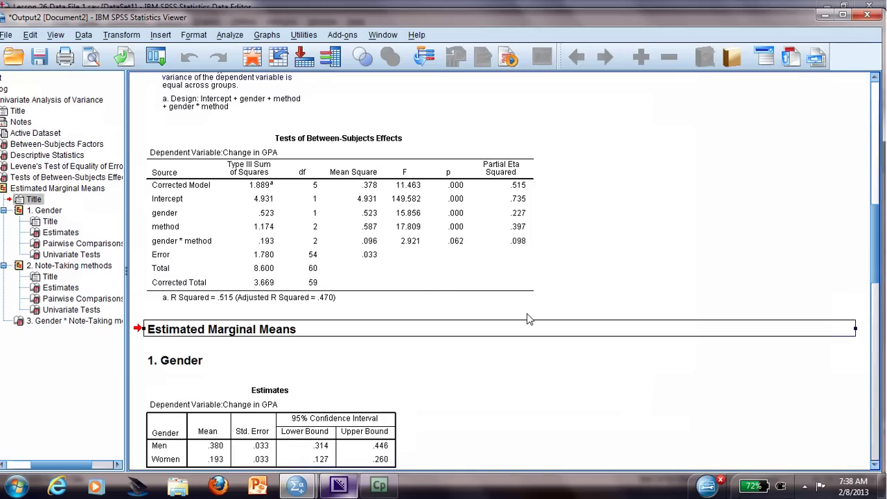